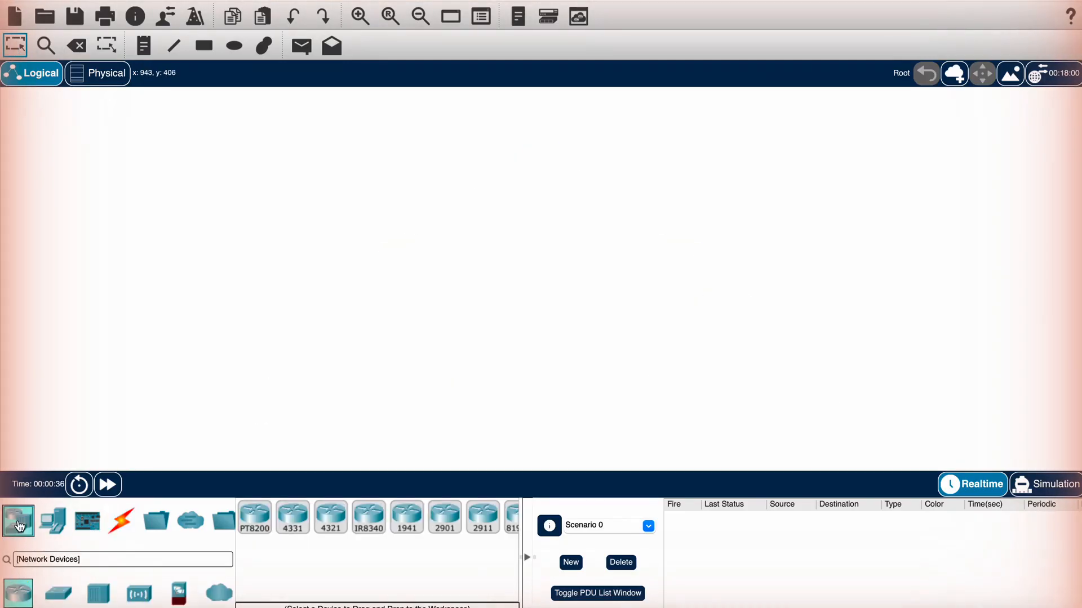
Place a 1941 router at the top centre of the workspace, two 2960 switches below it and four PCs in a row beneath them.
drag(407, 517, 542, 152)
click(59, 594)
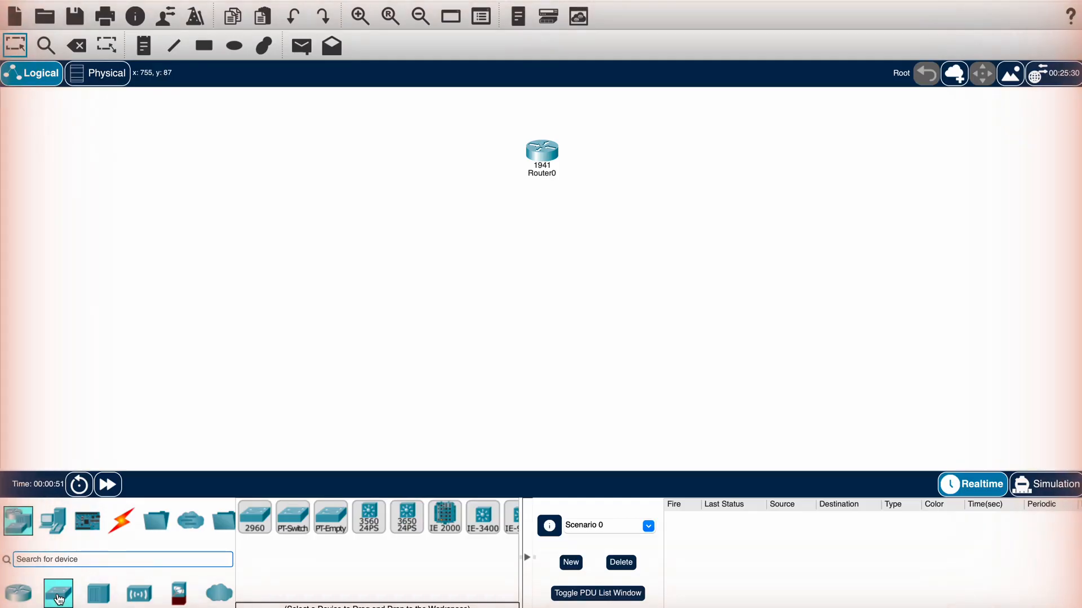
drag(255, 517, 727, 273)
click(54, 527)
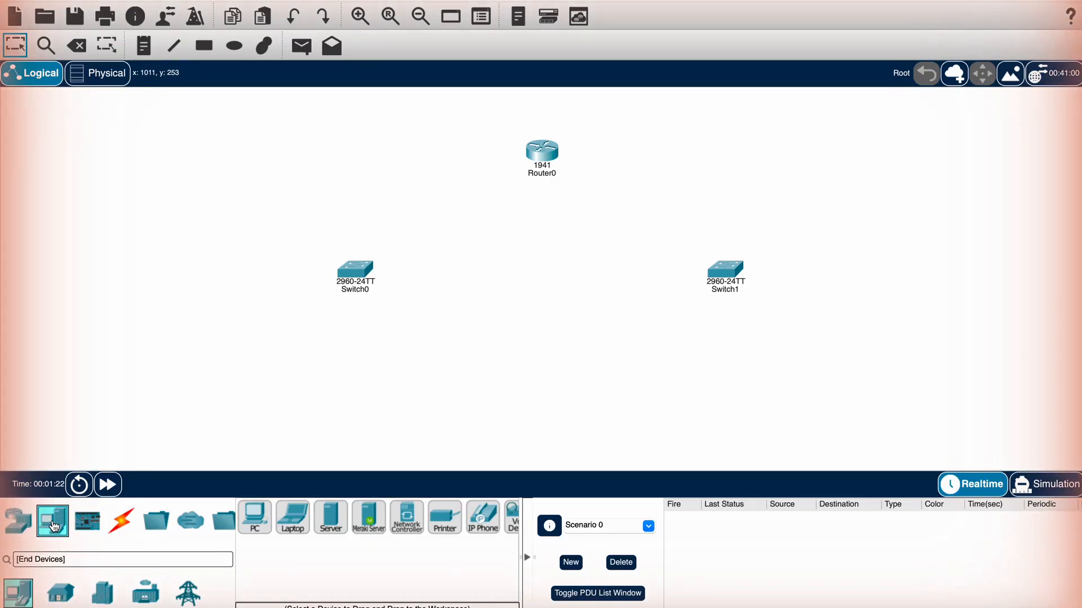
drag(255, 517, 823, 400)
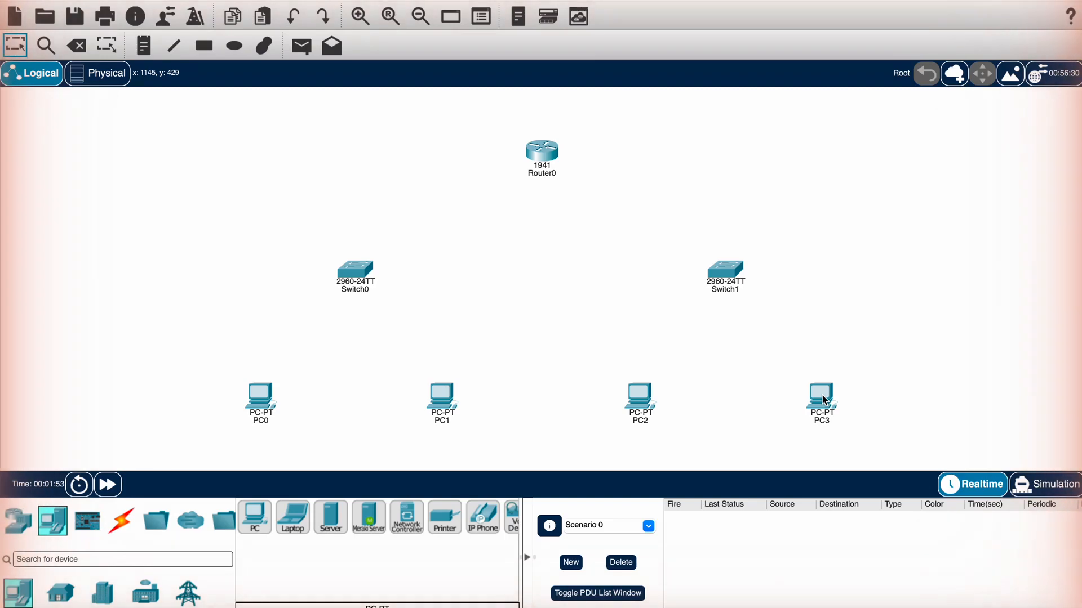
Connect PC0's FastEthernet0 to Switch0's FastEthernet0/1 with a copper straight-through cable.
click(120, 520)
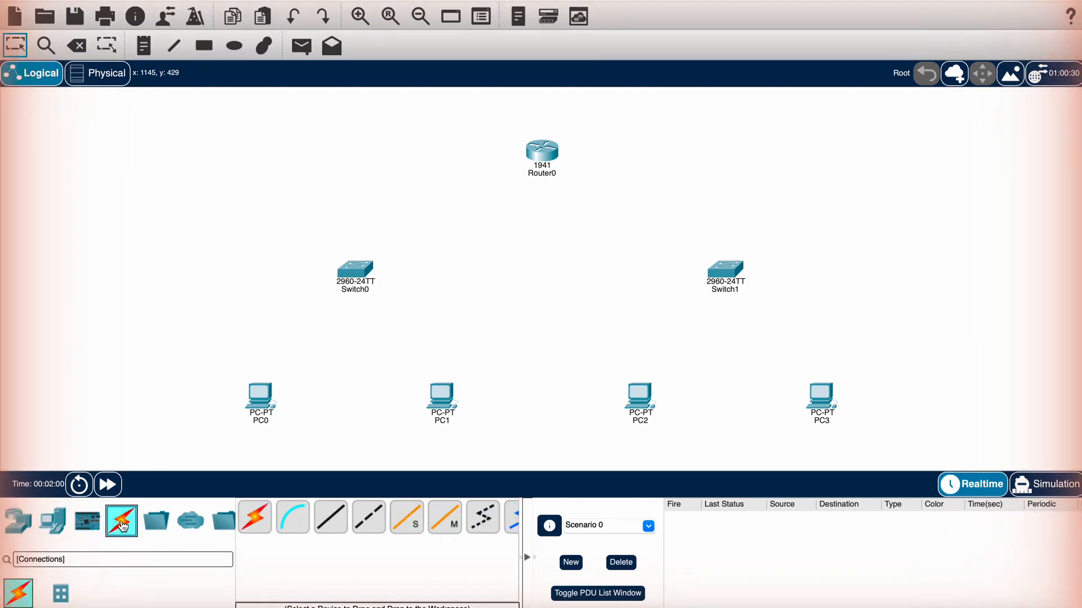
click(331, 517)
click(262, 400)
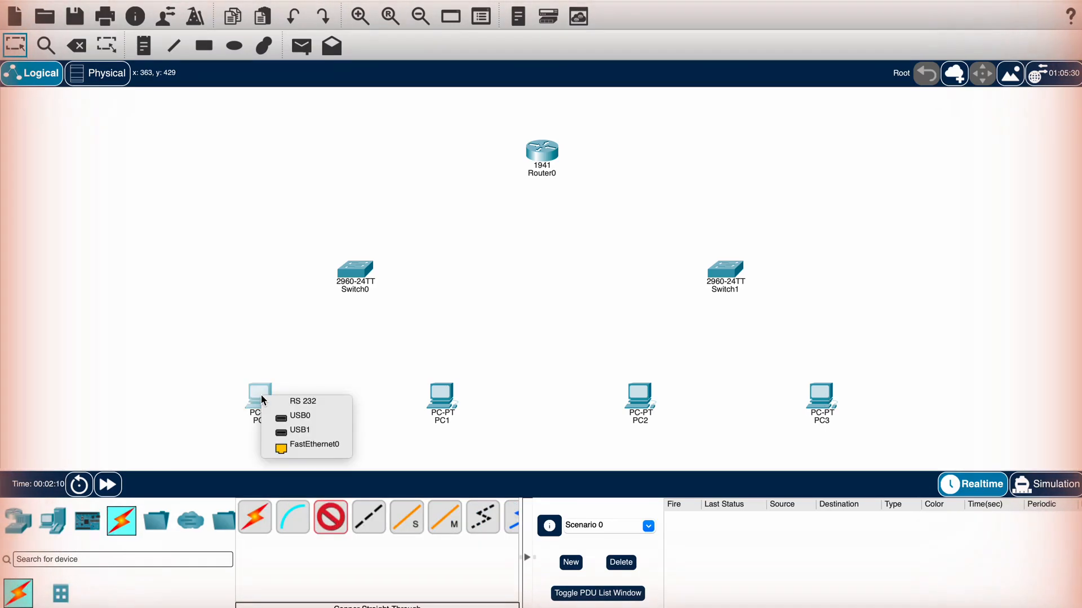
click(314, 445)
click(356, 272)
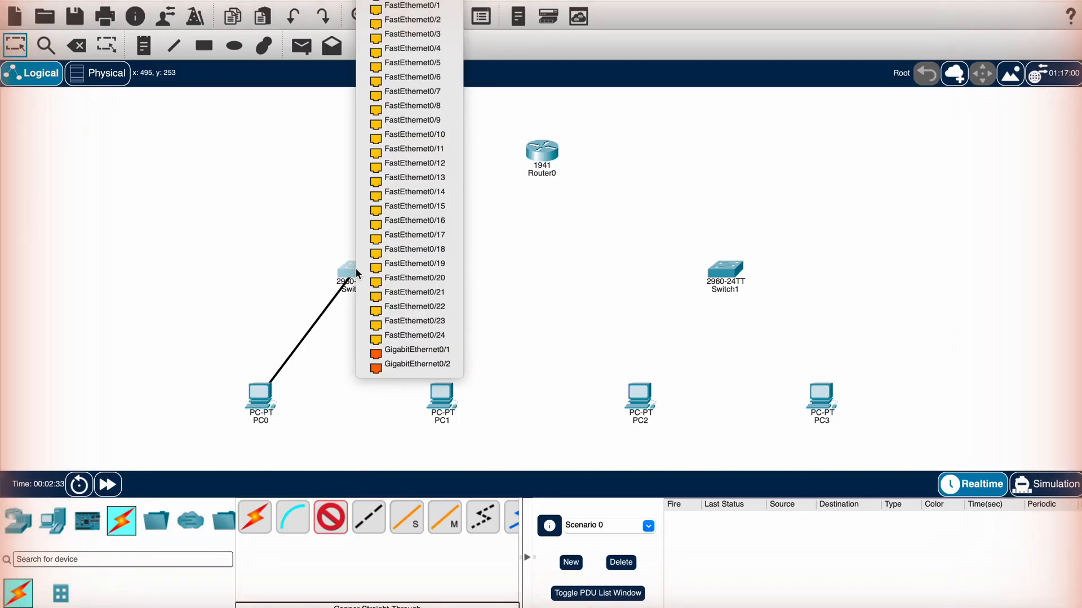
click(413, 8)
Connect PC1's FastEthernet0 to Switch0's FastEthernet0/2 with a copper straight-through cable.
click(331, 517)
click(443, 396)
click(494, 444)
click(357, 272)
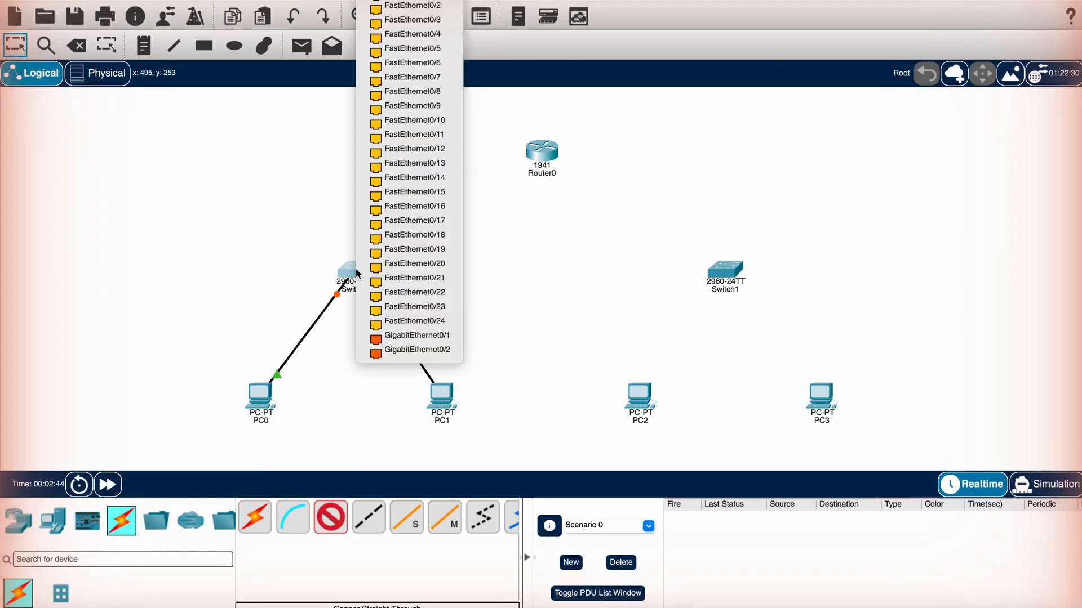
click(413, 9)
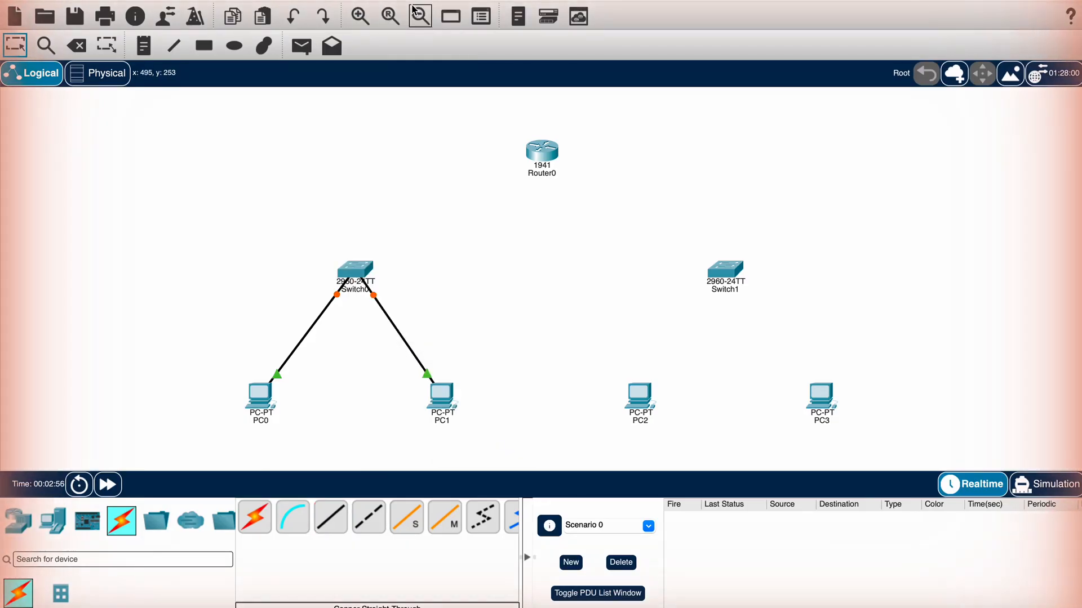
Connect PC2's FastEthernet0 to a free FastEthernet port on Switch1 with a copper straight-through cable.
click(331, 517)
click(641, 396)
click(698, 447)
click(727, 273)
click(782, 7)
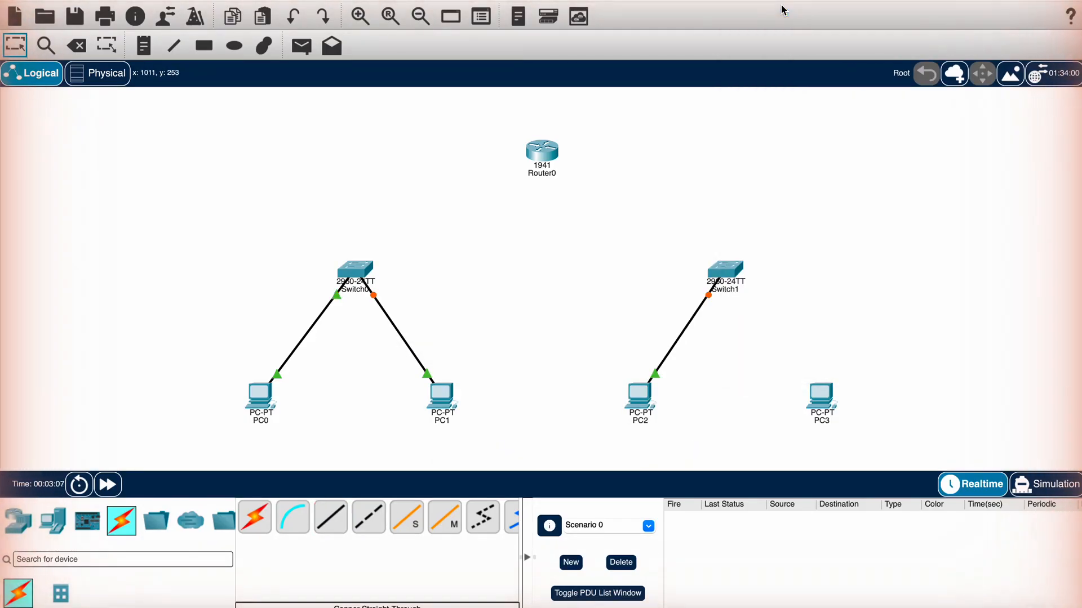
Connect PC3's FastEthernet0 to the next free FastEthernet port on Switch1 with a copper straight-through cable.
click(331, 517)
click(820, 397)
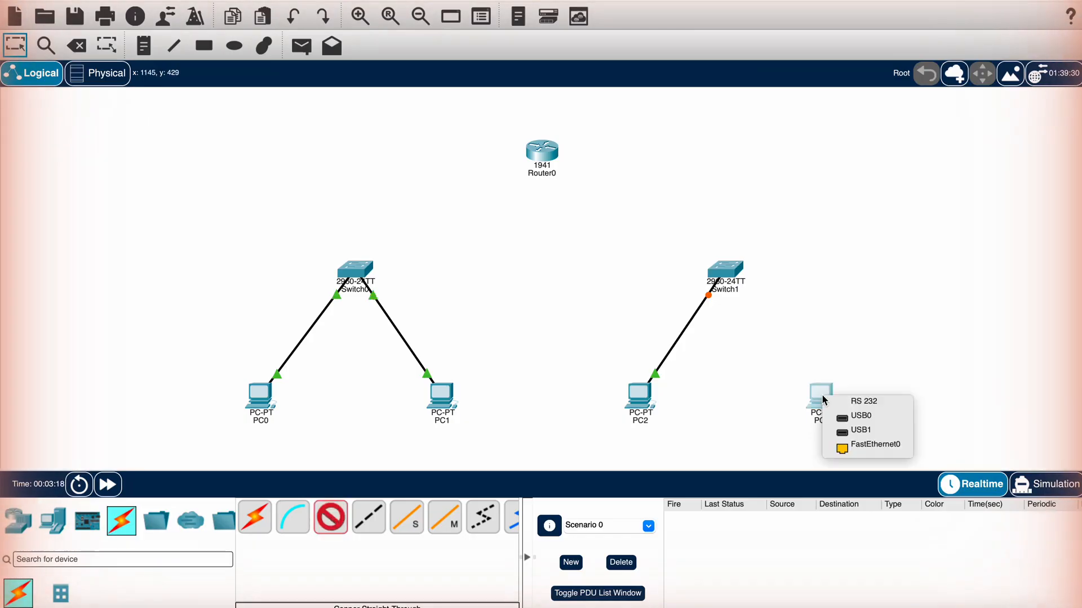
click(875, 444)
click(726, 271)
click(783, 10)
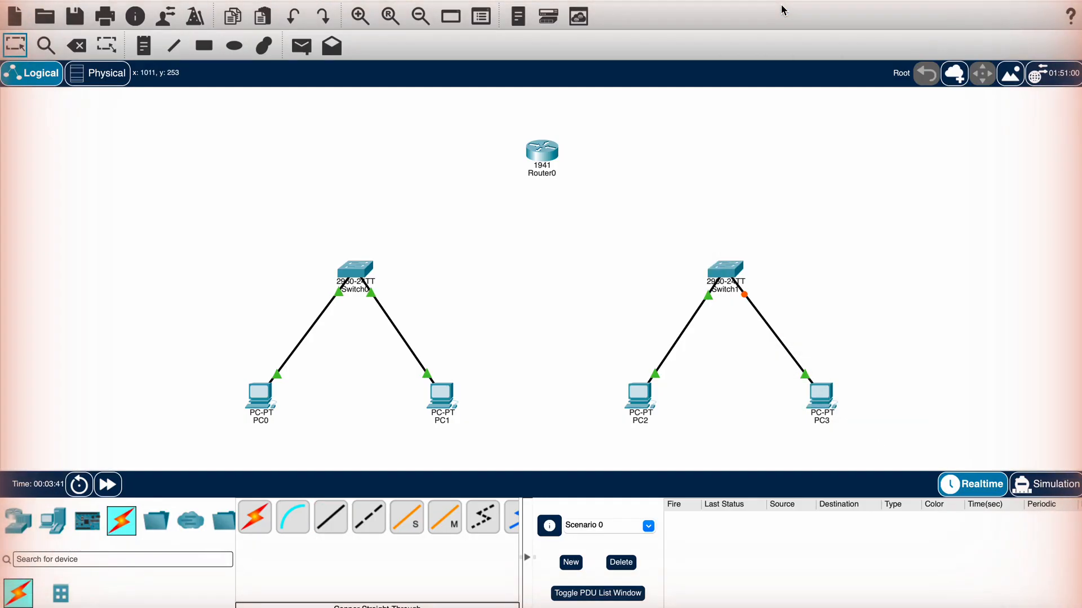
Connect a free port on Switch0 to Router0's GigabitEthernet0/0 with a copper straight-through cable.
click(330, 517)
click(355, 270)
click(414, 10)
click(542, 152)
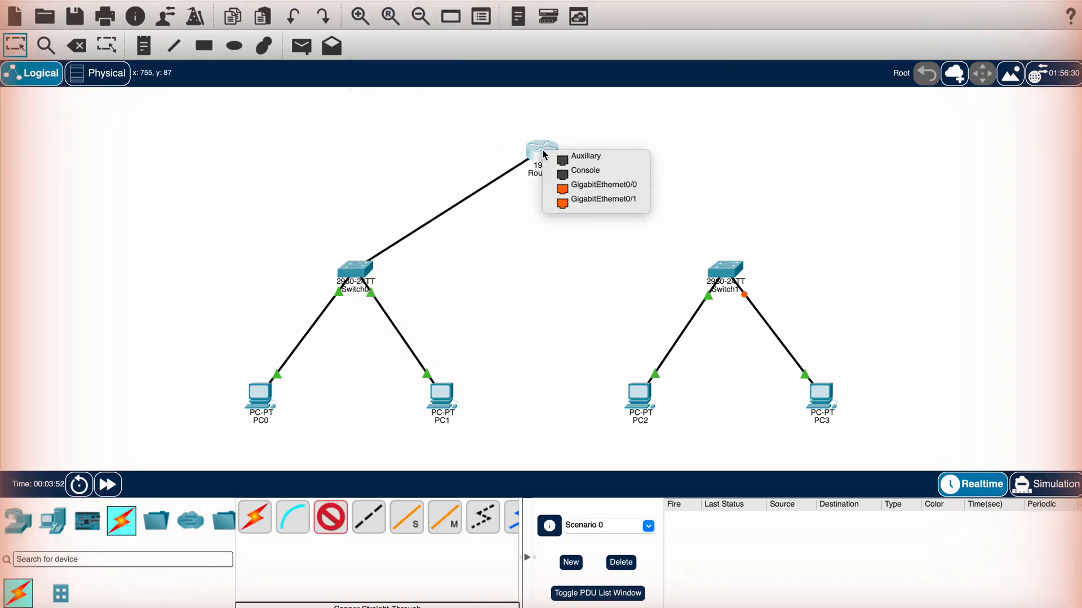
click(603, 184)
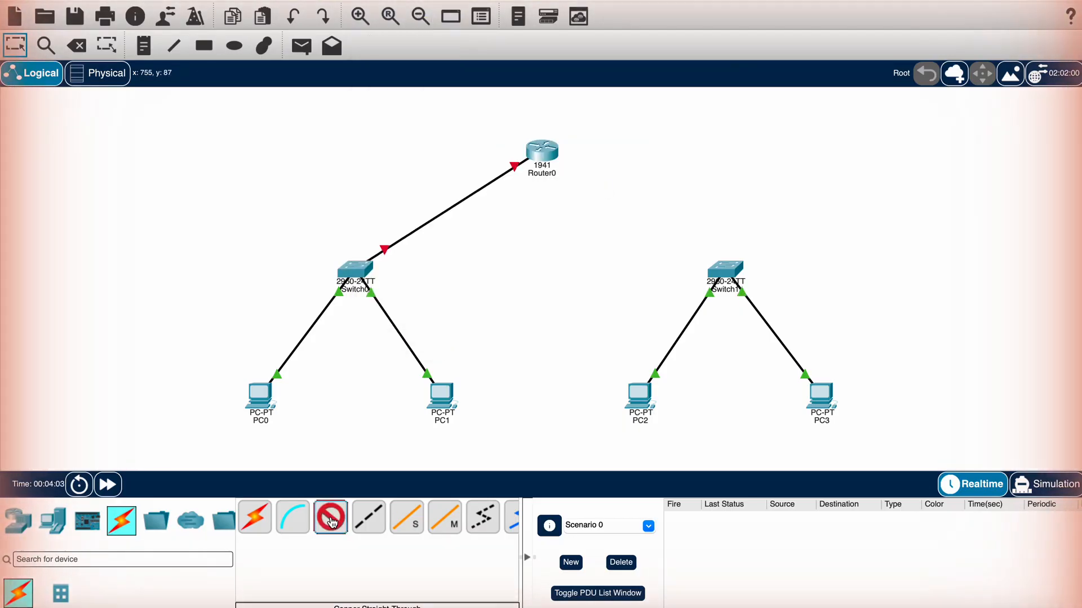
Connect a free port on Switch1 to Router0's GigabitEthernet0/1 with a copper straight-through cable.
click(330, 521)
click(725, 270)
click(758, 9)
click(542, 152)
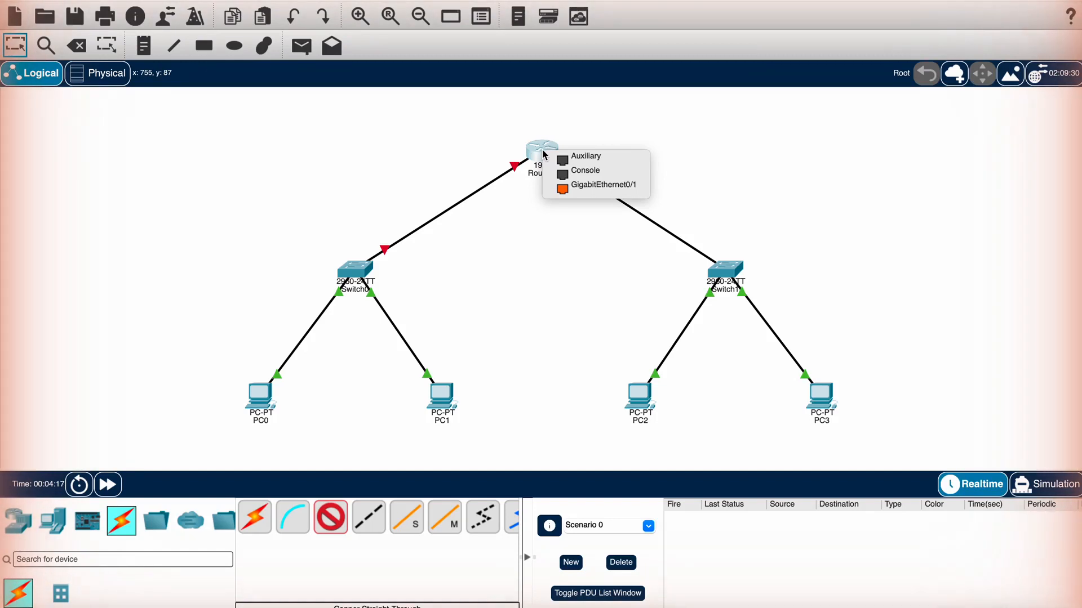
click(602, 186)
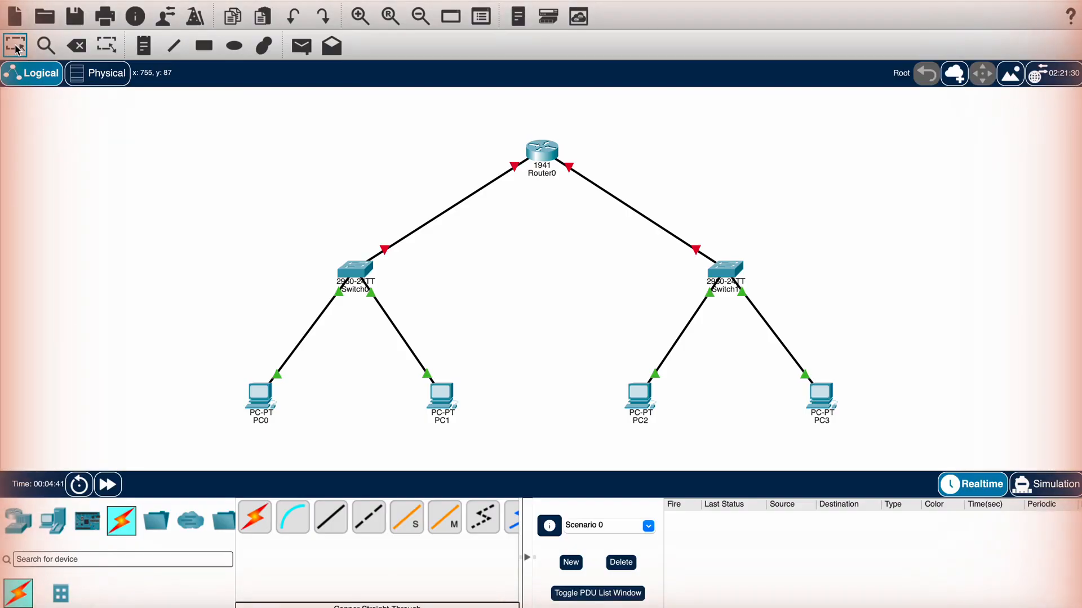
In Router0's command line, decline the initial configuration dialog and enter global configuration mode.
click(542, 150)
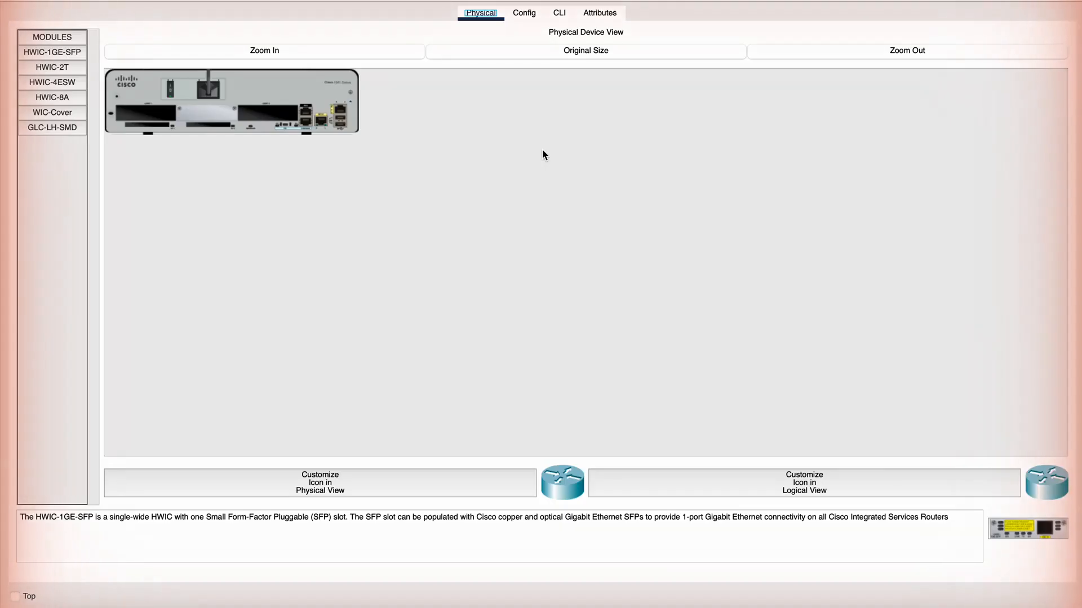
click(559, 14)
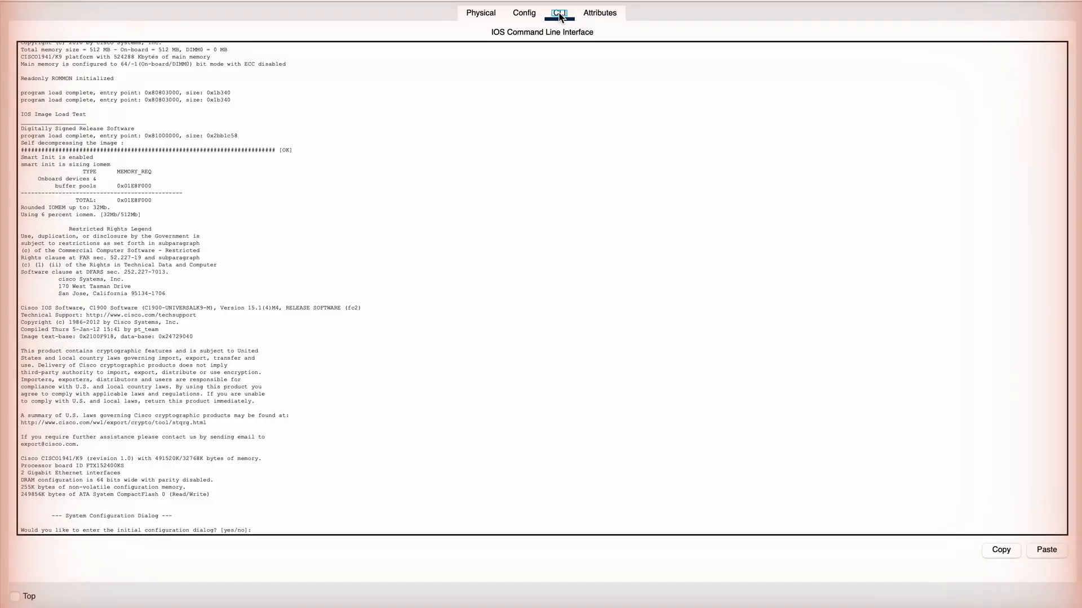
text(no)
key(Return)
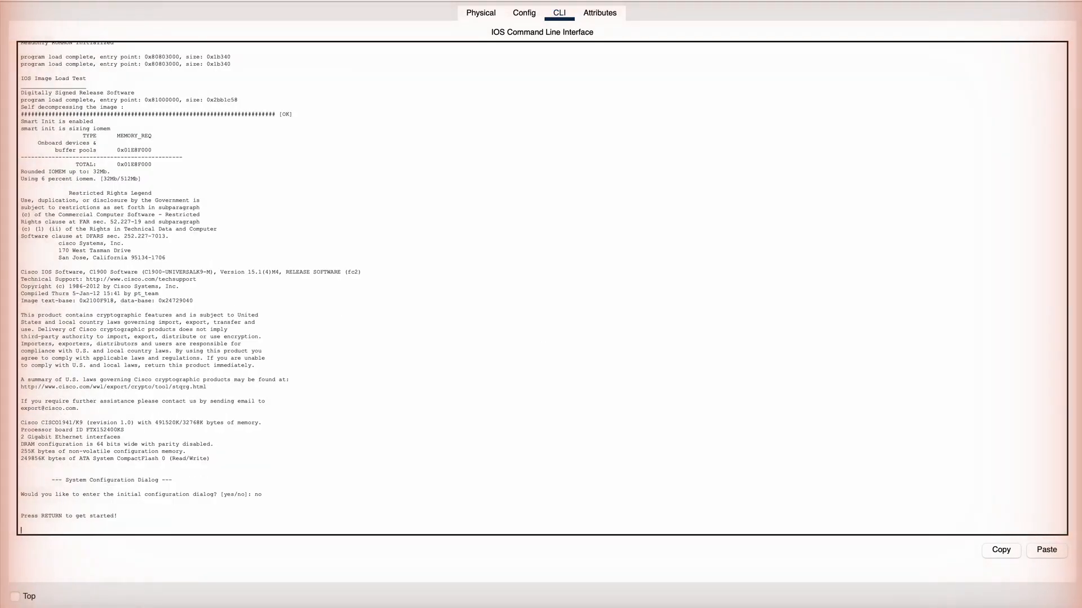
key(Return)
text(enable)
key(Return)
text(configure terminal)
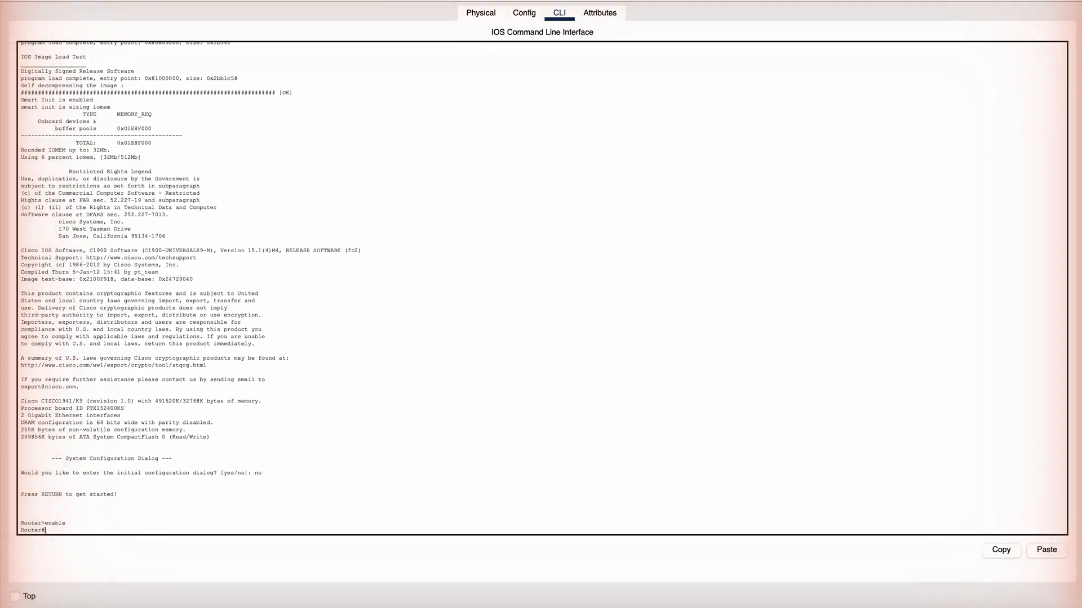
key(Return)
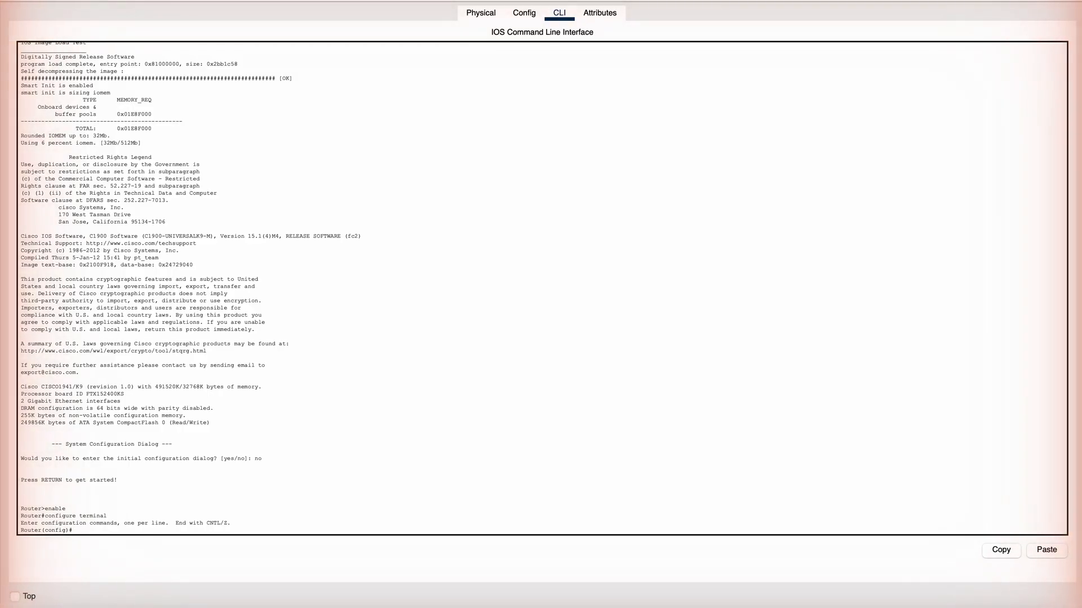
Assign 192.168.1.1 255.255.255.0 to Router0's gigabitEthernet 0/0 interface and bring it up with no shutdown.
text(interface gigabitEthernet 0/0)
key(Return)
text(ip address 192.168.1.1 255.255.255.0)
key(Return)
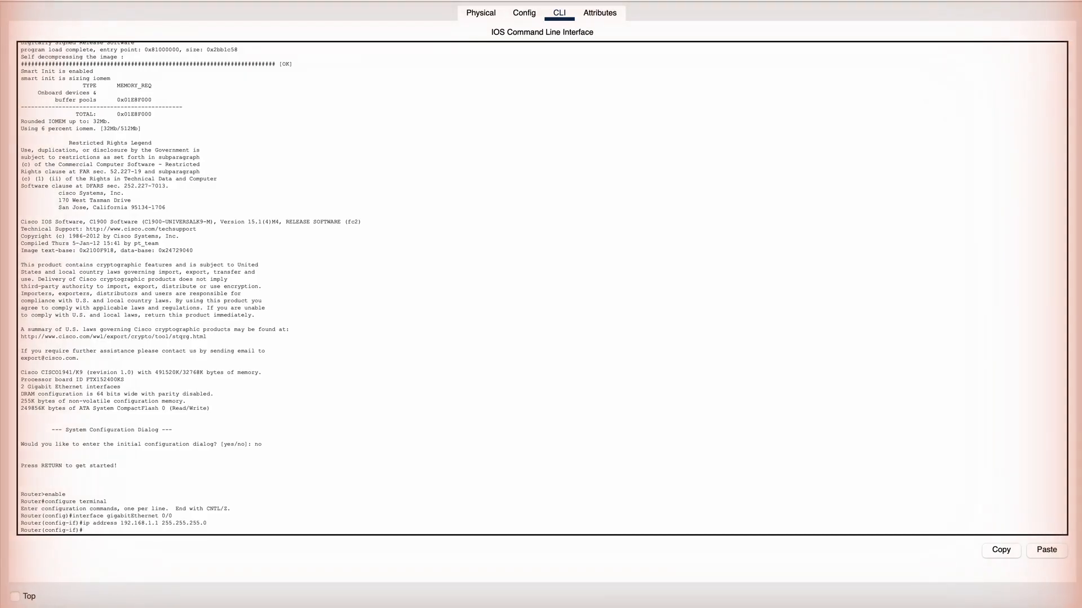
text(no shutdown)
key(Return)
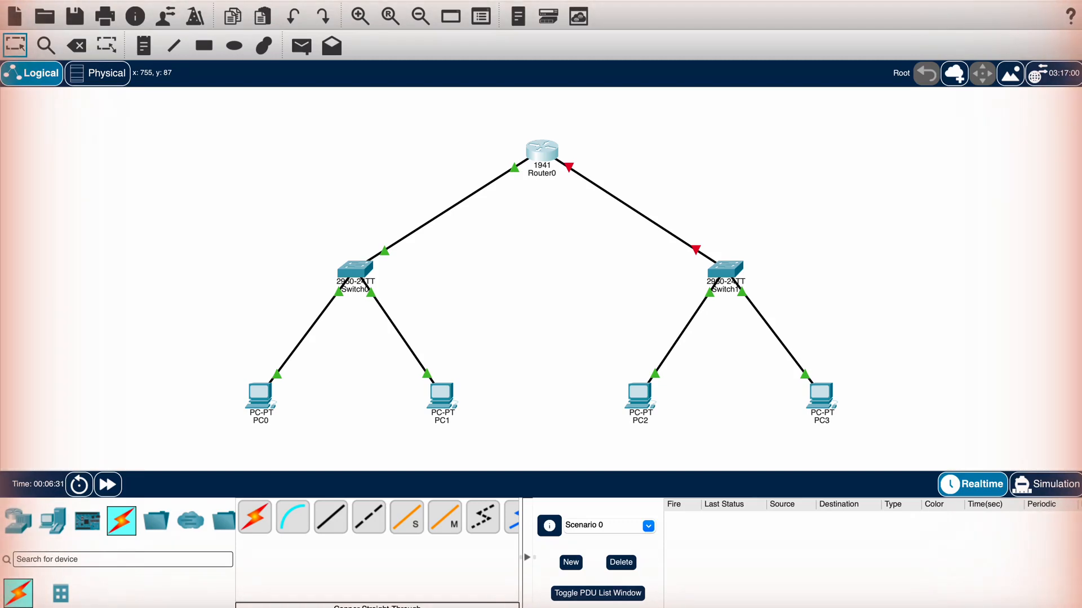
Assign 192.168.2.1 255.255.255.0 to Router0's gigabitEthernet 0/1 interface and bring it up with no shutdown.
click(541, 150)
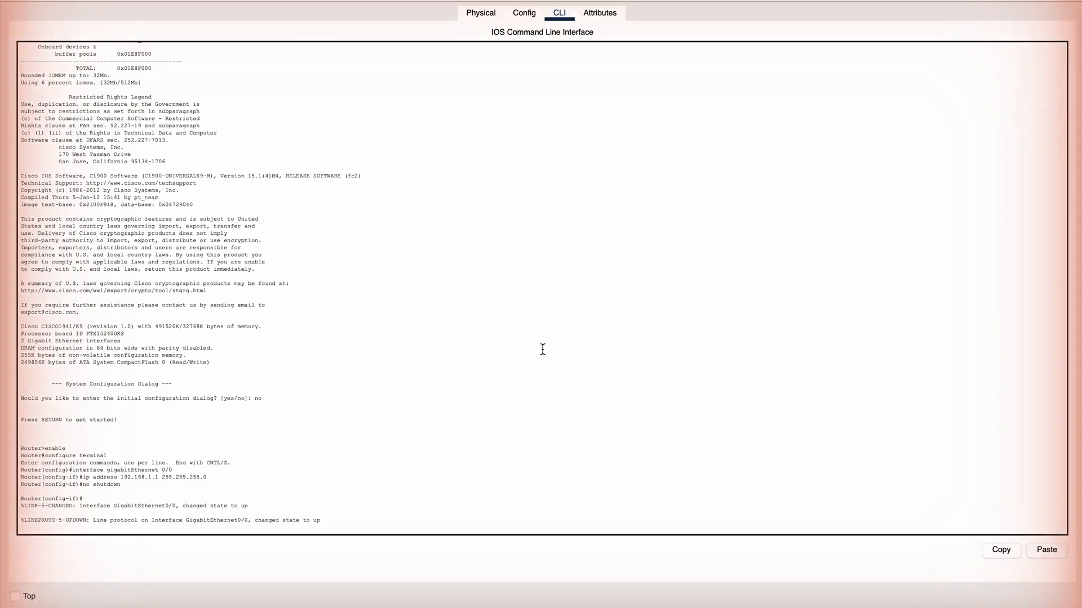
text(exit)
key(Return)
text(interface gigabitEthernet 0/1)
key(Return)
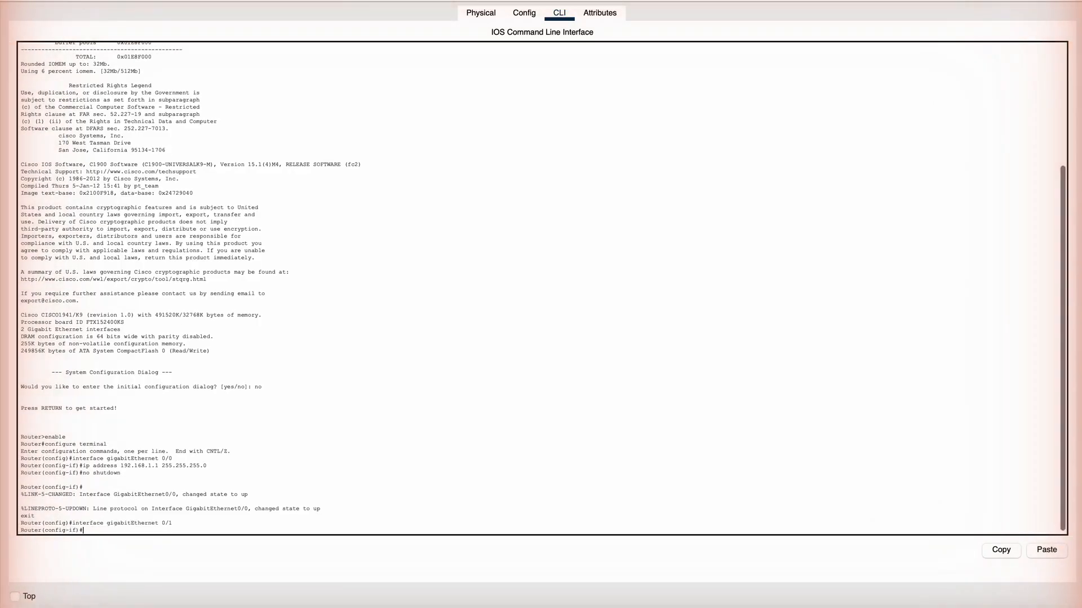
text(ip address 192.168.2.1 255.255.255.0)
key(Return)
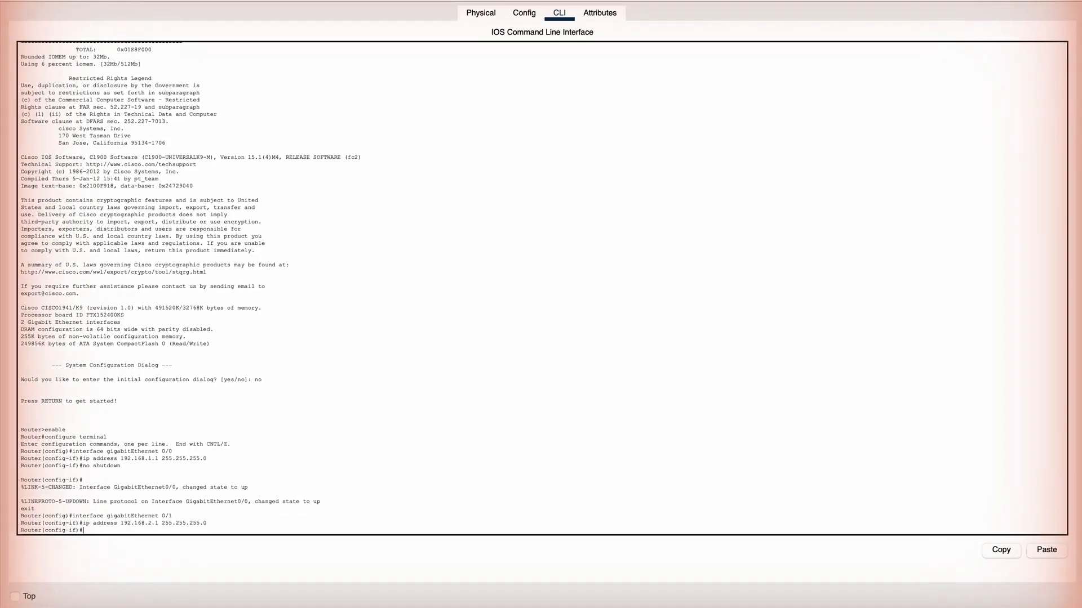
text(no shutdown)
key(Return)
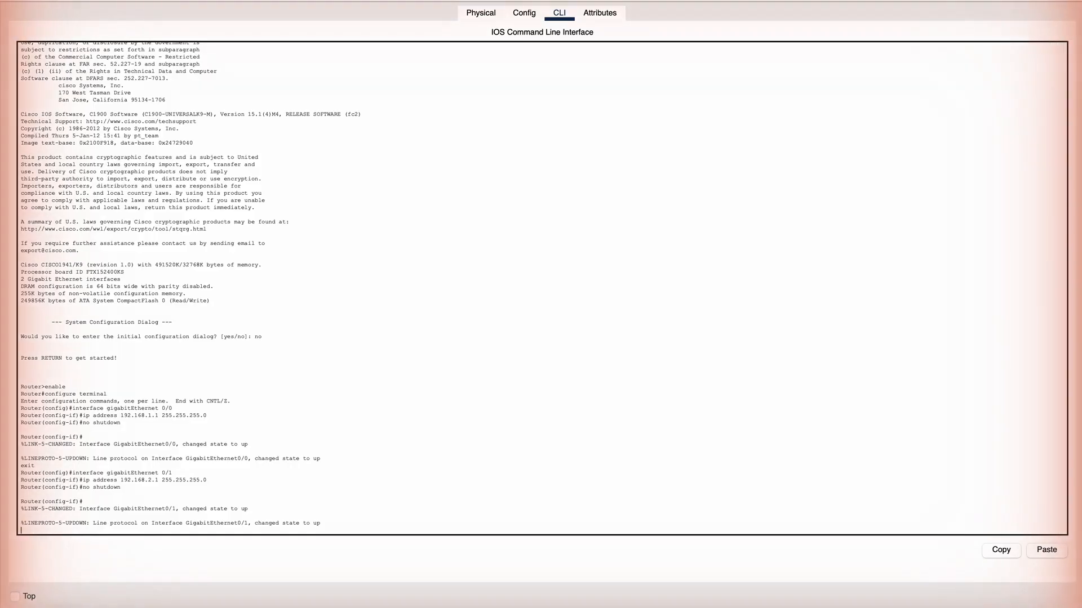
Leave configuration mode, copy Router0's running-config to startup-config and run show ip interface brief.
text(end)
key(Return)
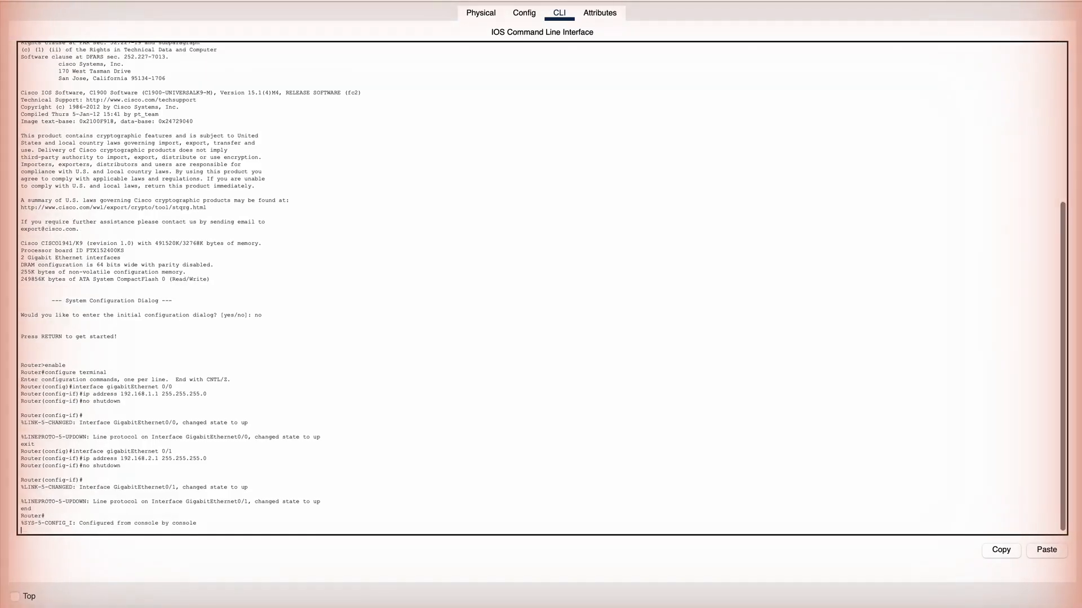
text(copy running-config startup-config)
key(Return)
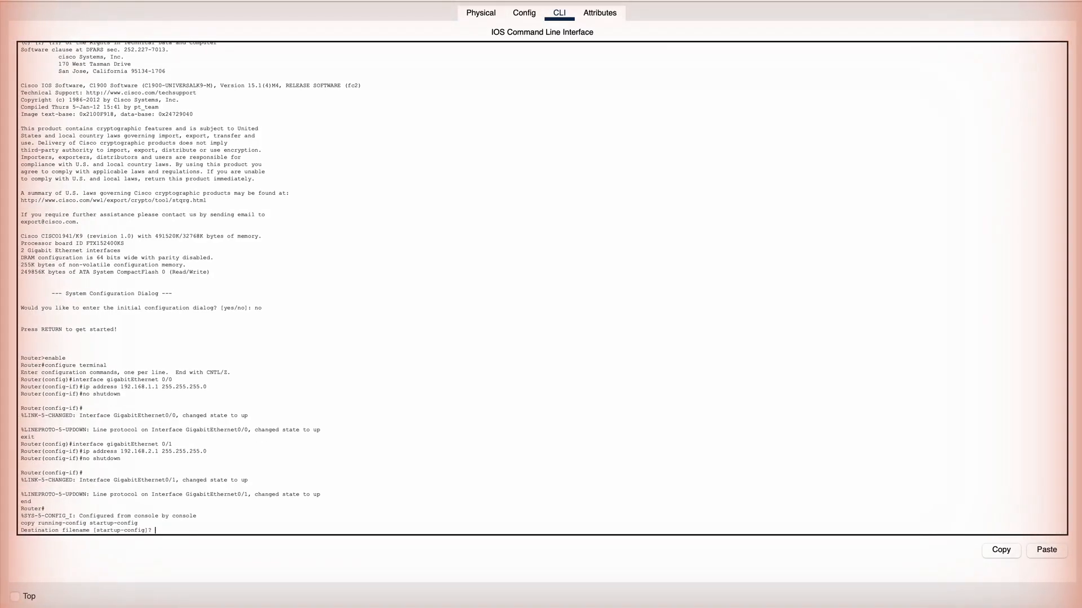
key(Return)
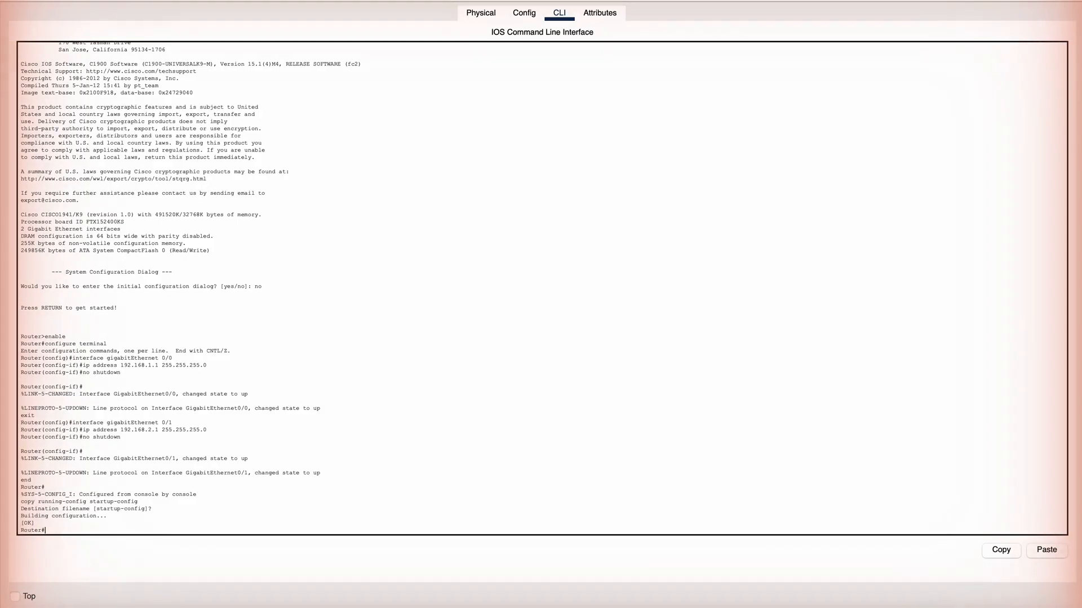
text(show ip interface brief)
key(Return)
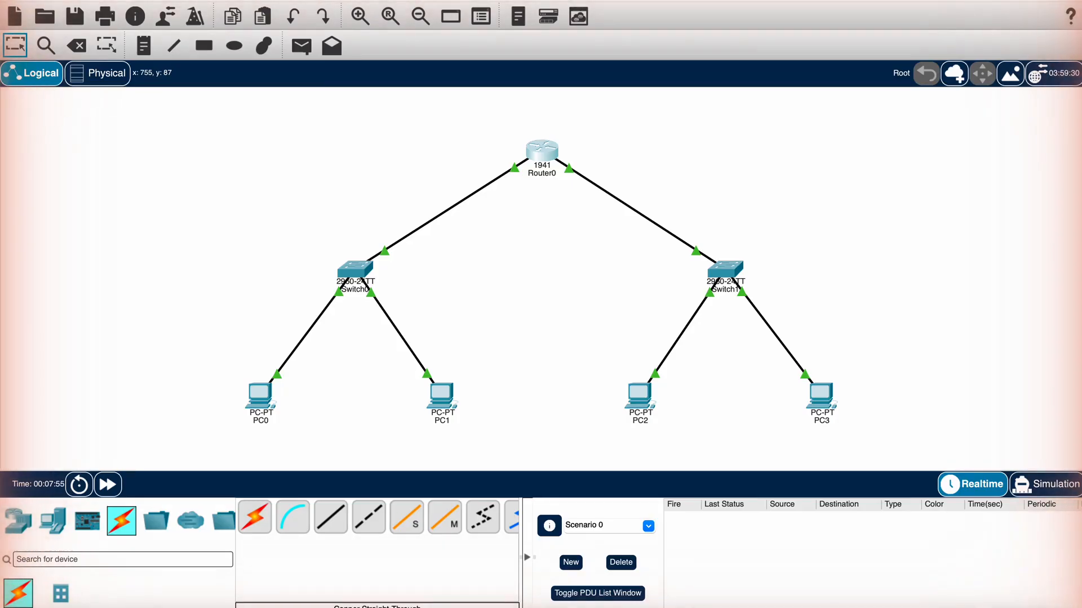
Configure PC0 with static IPv4 address 192.168.1.10, subnet mask 255.255.255.0 and default gateway 192.168.1.1.
click(260, 398)
click(526, 13)
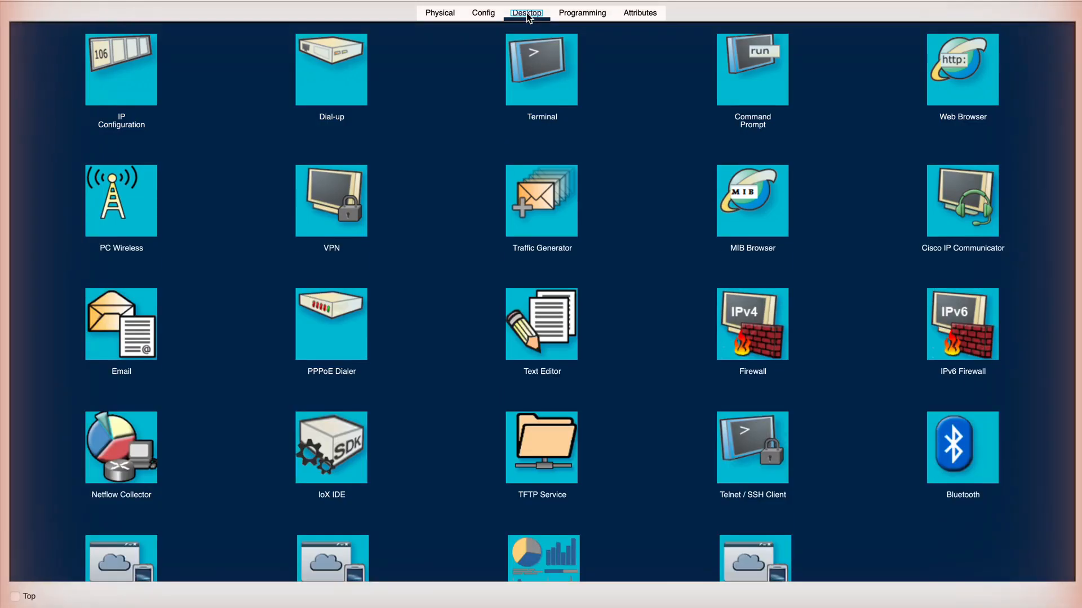
click(121, 69)
click(710, 126)
text(192.168.1.10)
key(Tab)
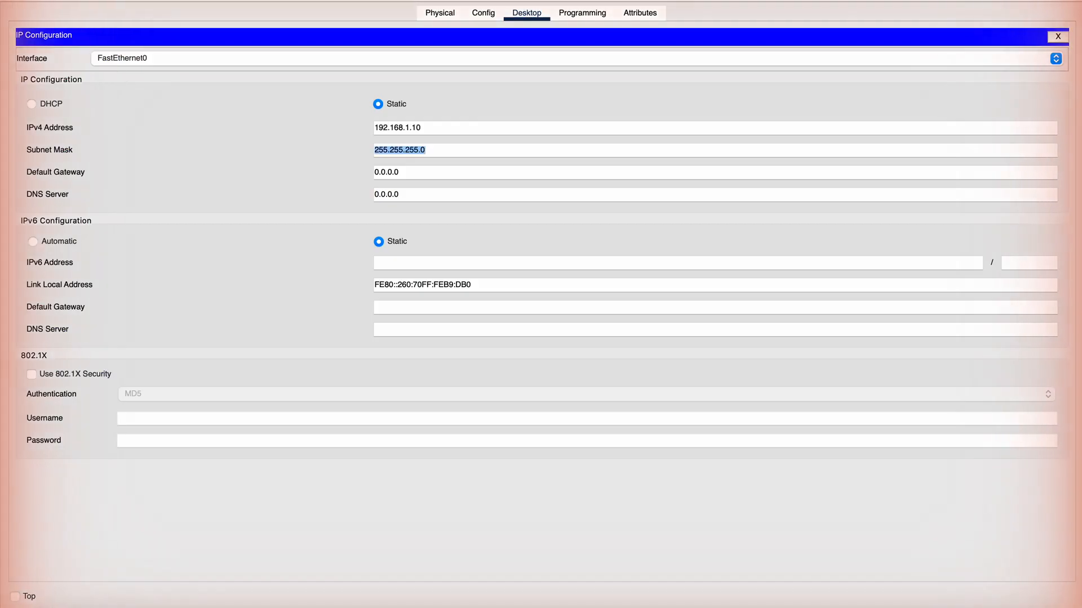
key(Tab)
text(192.168.1.1)
key(Tab)
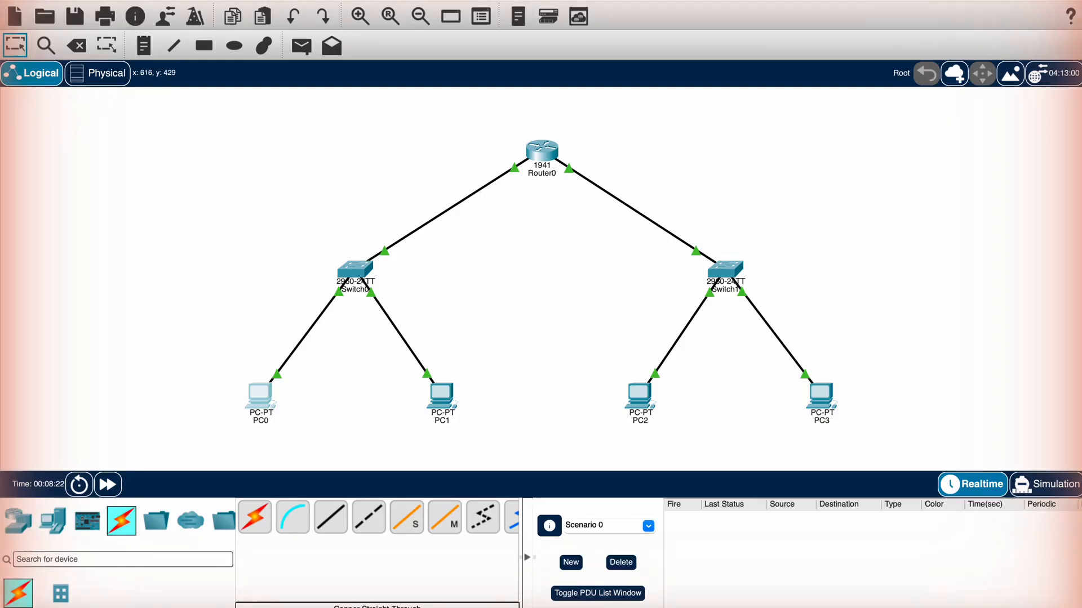
Configure PC1 with static IPv4 address 192.168.1.20, subnet mask 255.255.255.0 and default gateway 192.168.1.1.
click(442, 395)
click(527, 13)
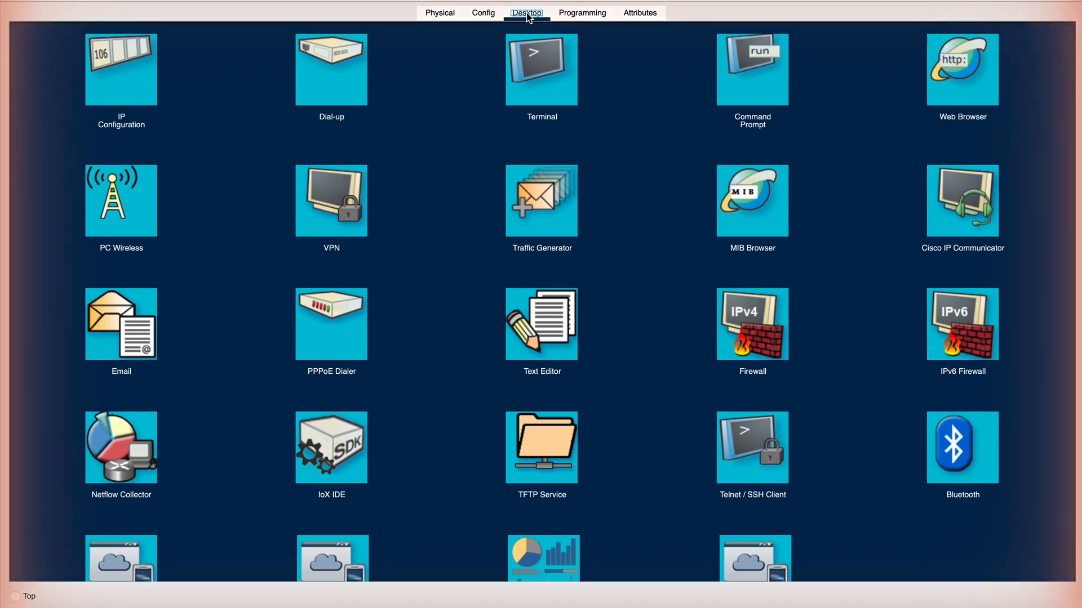
click(123, 73)
text(192.168.1.20)
key(Tab)
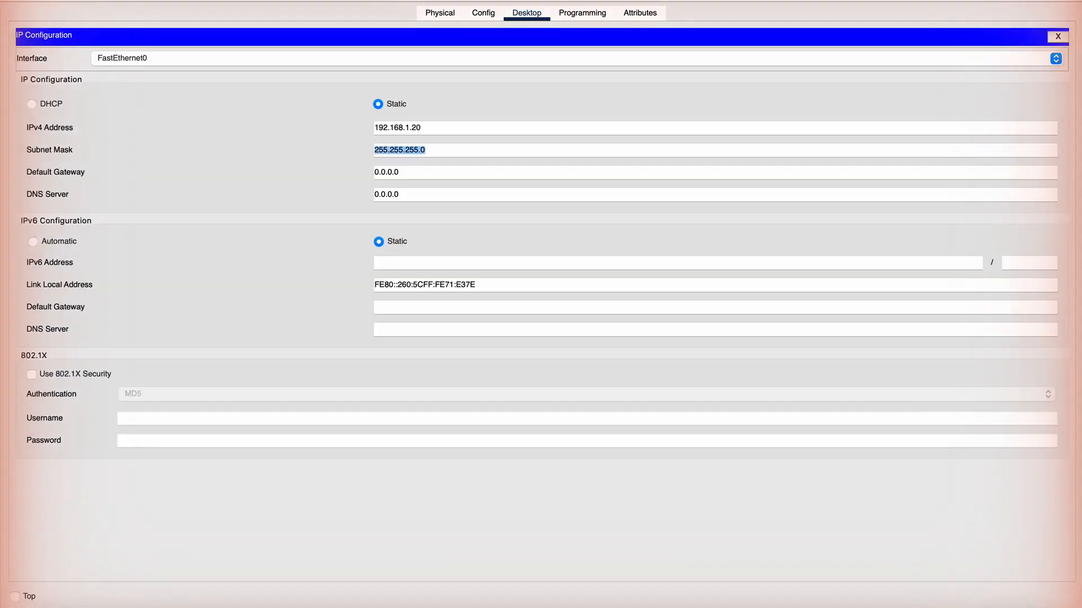
key(Tab)
text(192.168.1.1)
key(Tab)
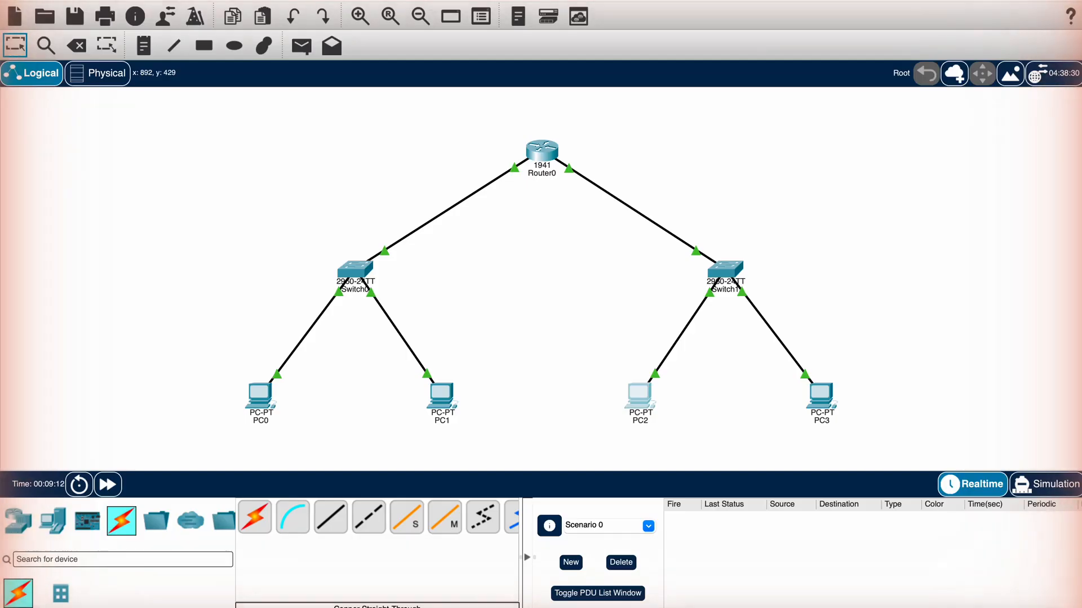
Configure PC3 with static IPv4 address 192.168.2.20, the automatically filled subnet mask and default gateway 192.168.2.1.
click(821, 397)
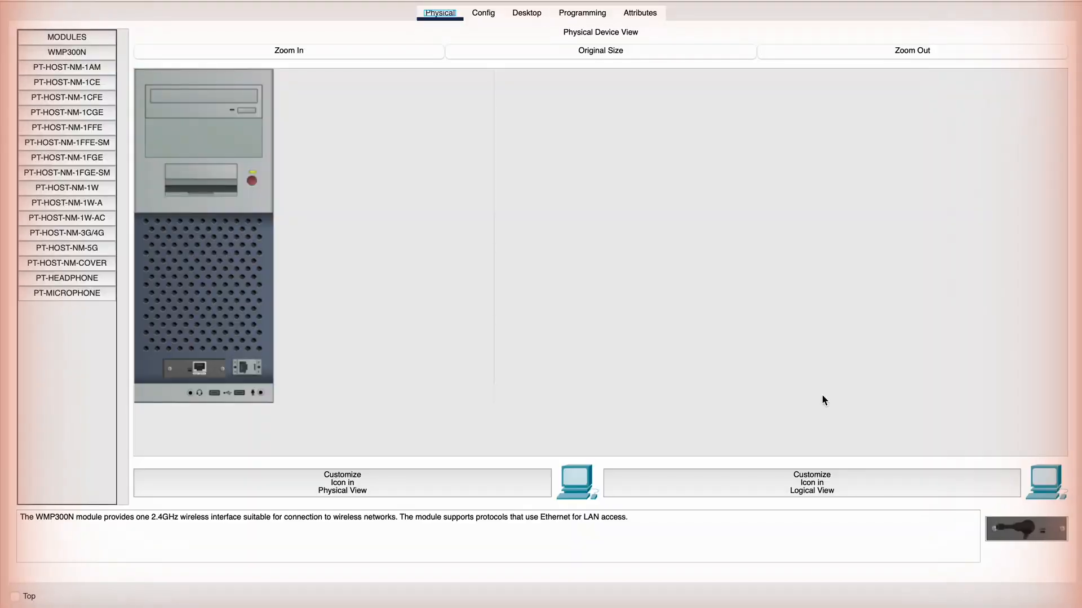
click(526, 13)
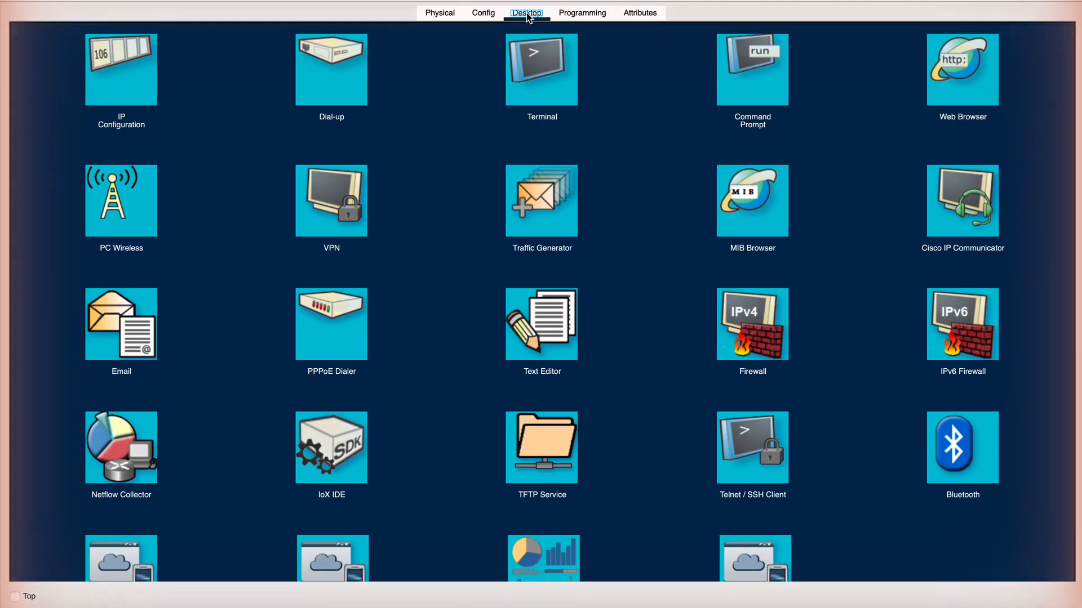
click(123, 74)
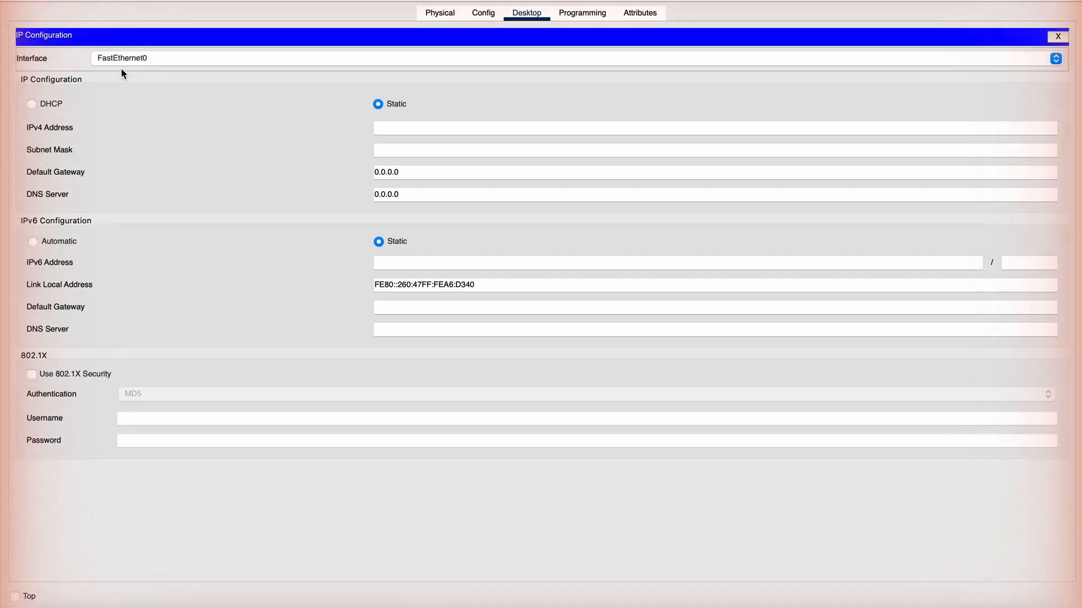
click(711, 127)
text(192.168.2.20)
key(Tab)
key(Tab)
text(192.168.2.1)
key(Tab)
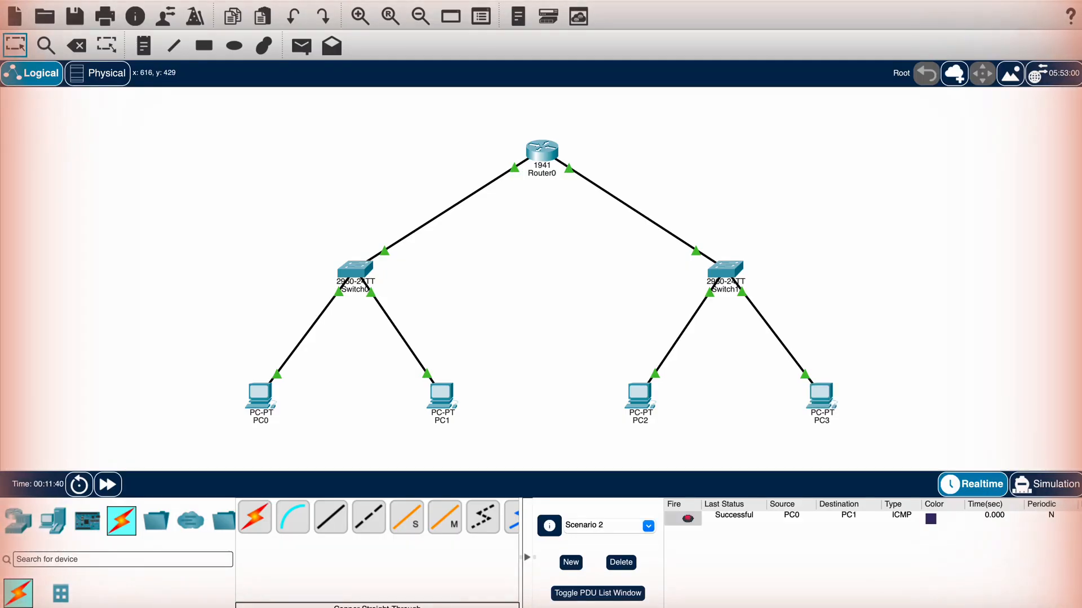
Send a simple PDU from PC0 to PC2 to test communication between the two subnets.
click(301, 45)
click(640, 396)
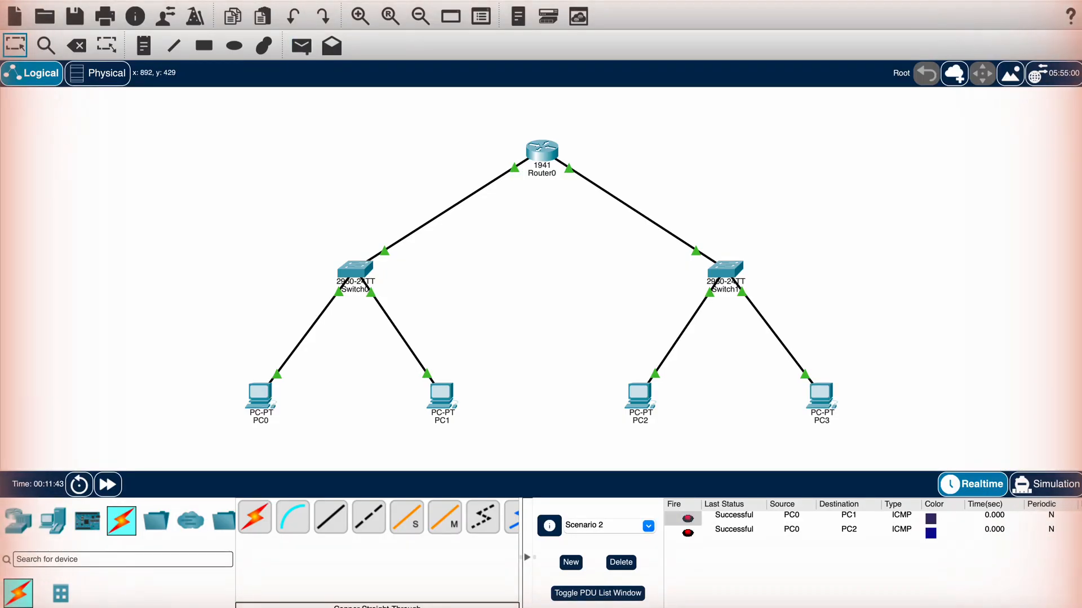